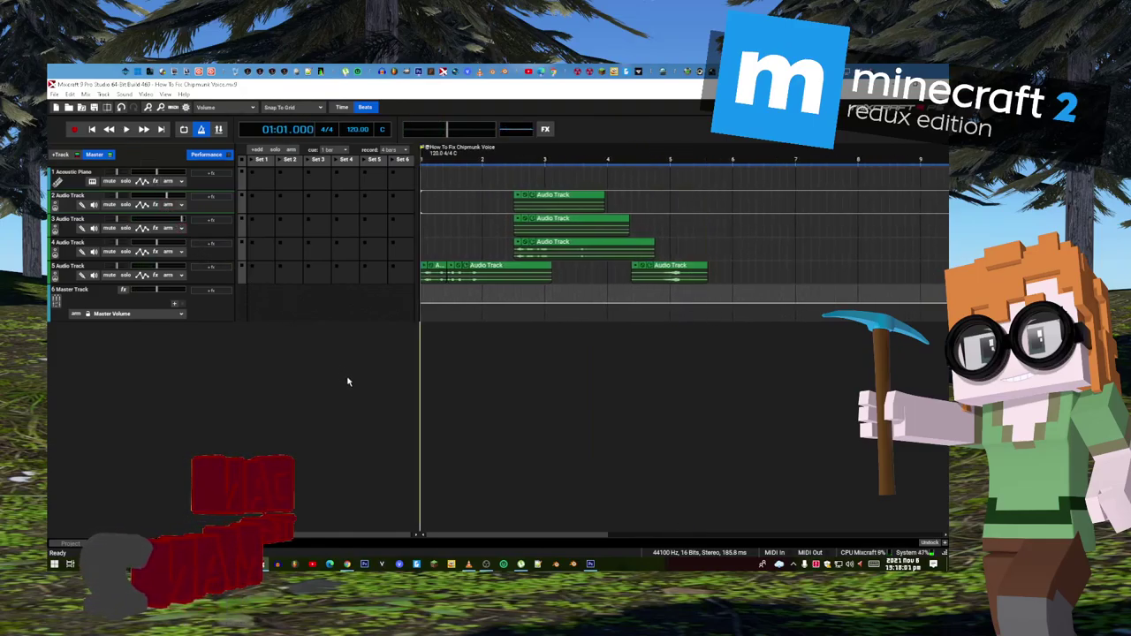
# - Bring up VLC media player showing the chipmunk-voiced video at its opening frame
pyautogui.click(482, 72)
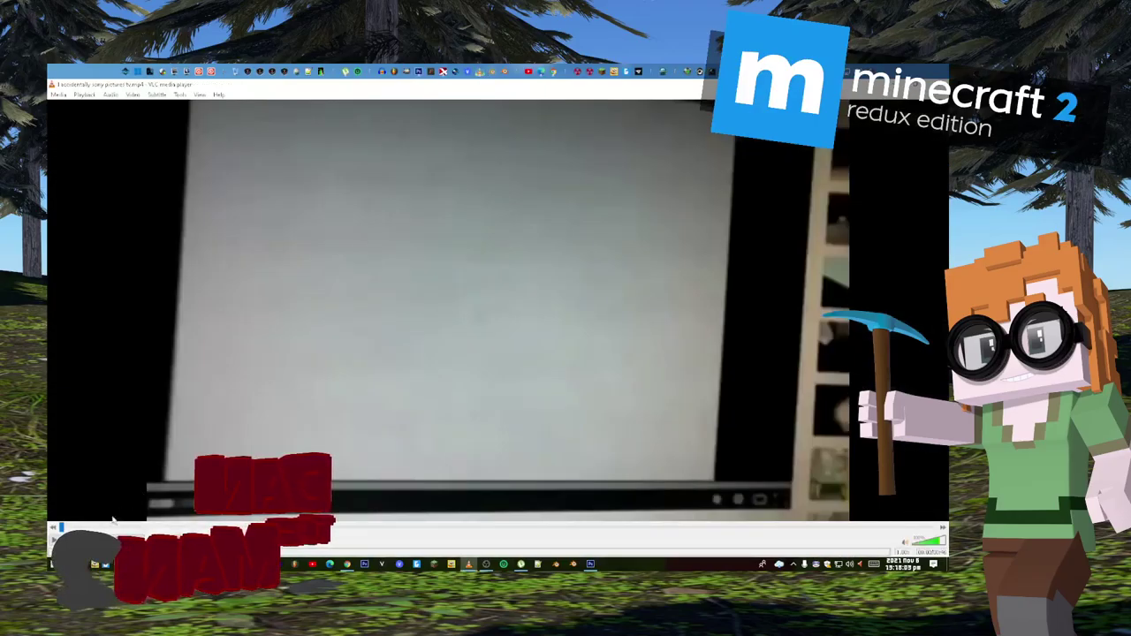